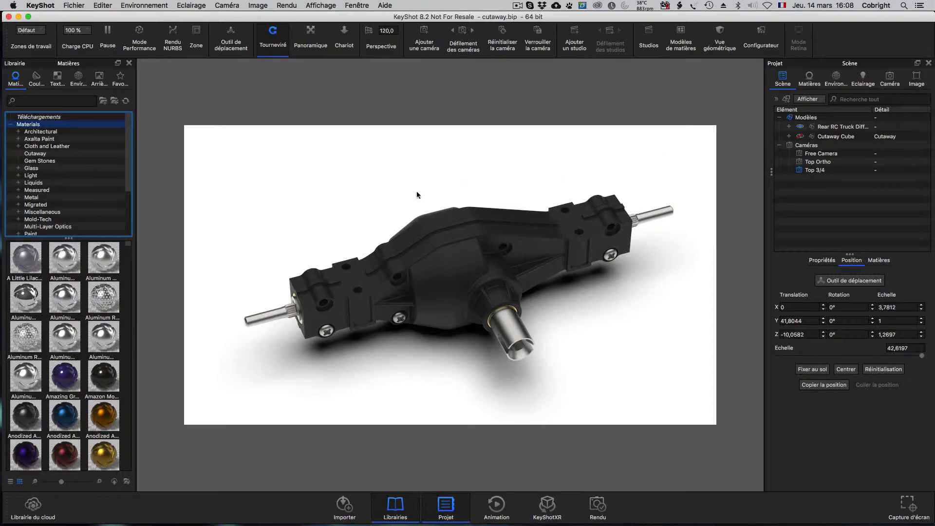
Step: Show the existing Cutaway Cube to preview its cut through the differential, and hide it again
left_click(801, 137)
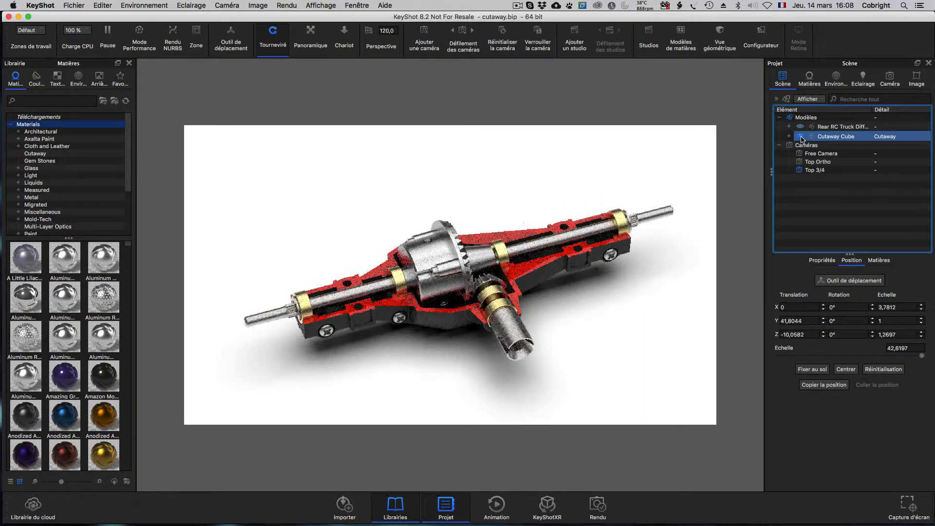
left_click(719, 288)
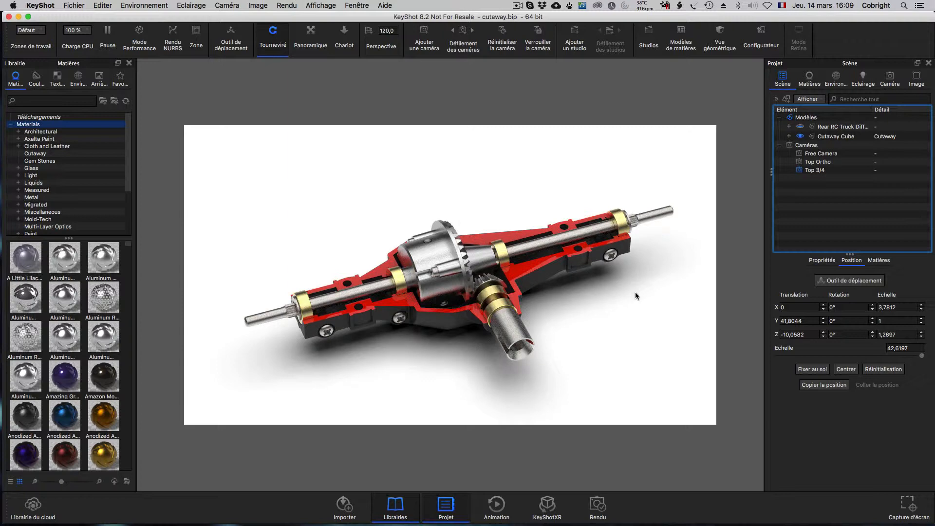
left_click(800, 139)
left_click(801, 139)
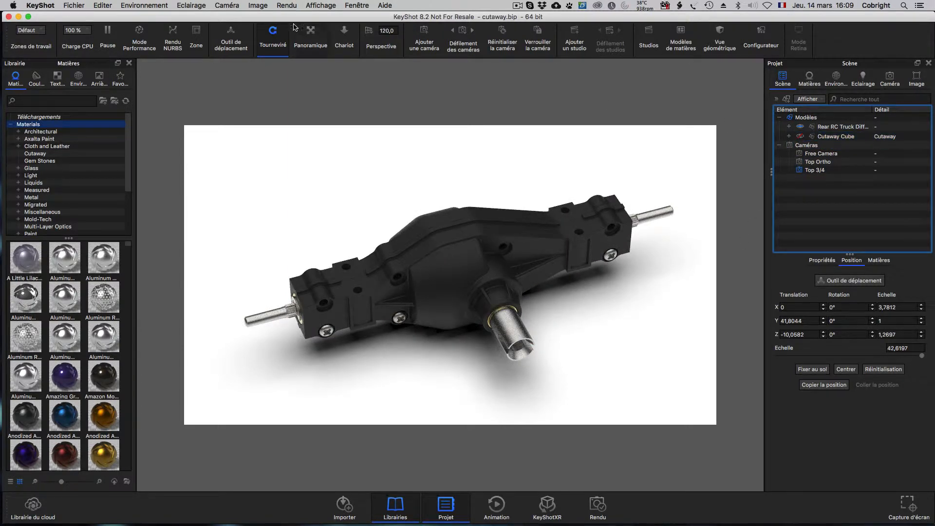
Step: Add a cube primitive and move it above the differential, to about 39.63 in Y and -12.46 in Z
left_click(103, 5)
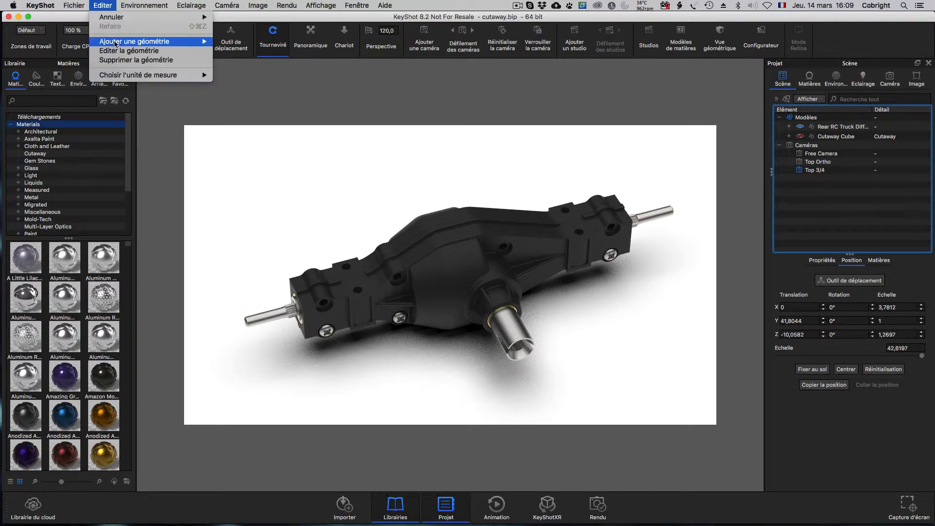
mouse_move(115, 43)
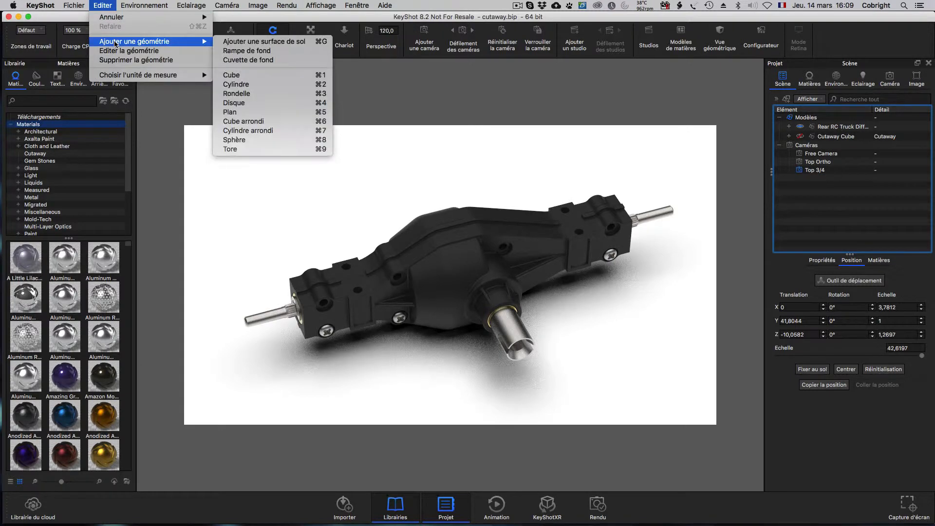
left_click(246, 76)
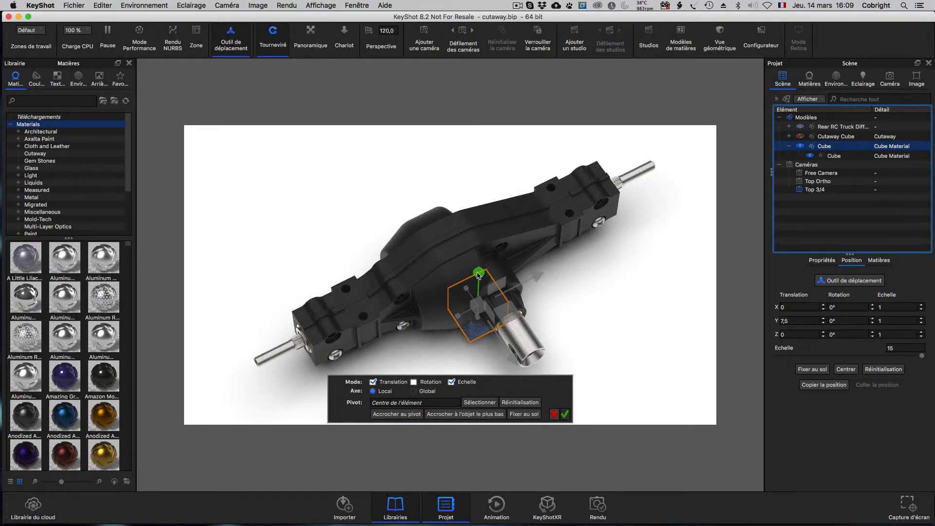
left_click_drag(478, 276, 486, 100)
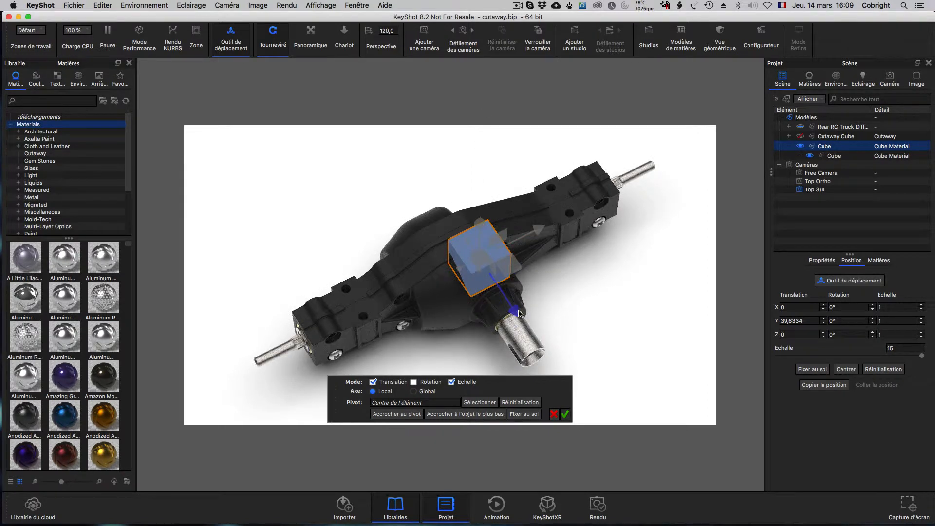
left_click_drag(519, 313, 486, 288)
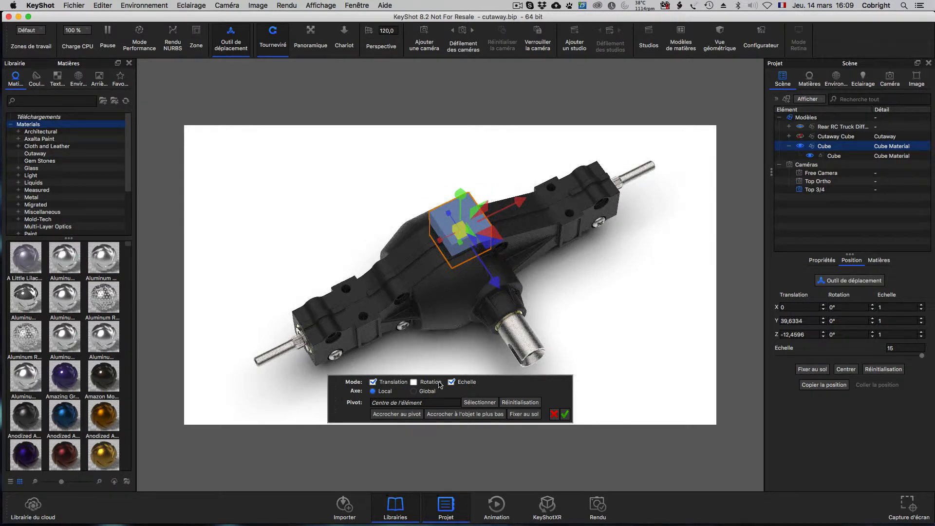
Step: Stretch the cube in X, Z and height over the differential, to axis scales of about 5.01, 1 and 2.76 and overall scale about 30.1
left_click_drag(439, 247, 385, 262)
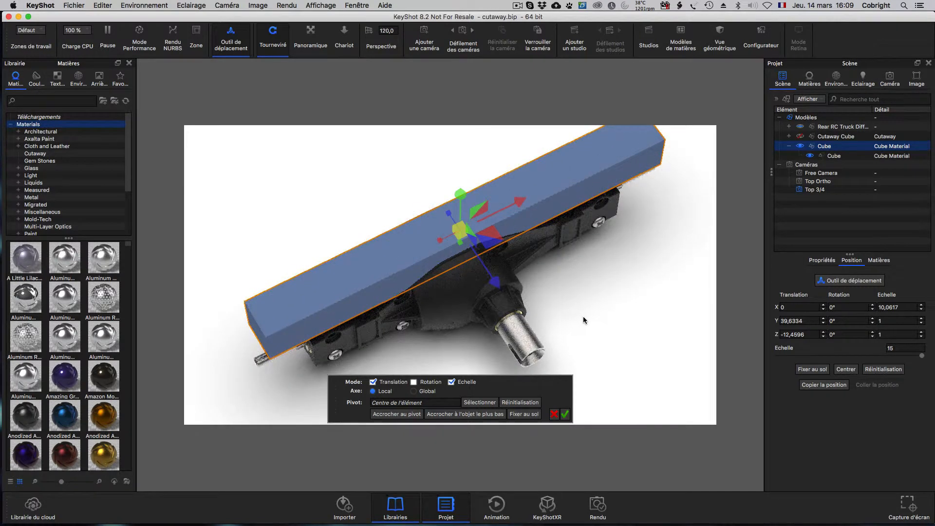
left_click_drag(456, 230, 433, 190)
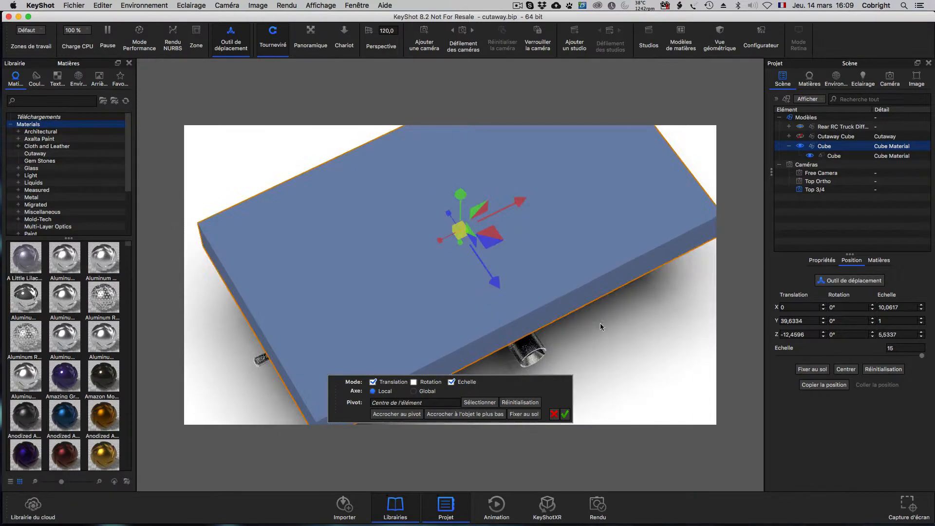
left_click_drag(600, 323, 538, 242)
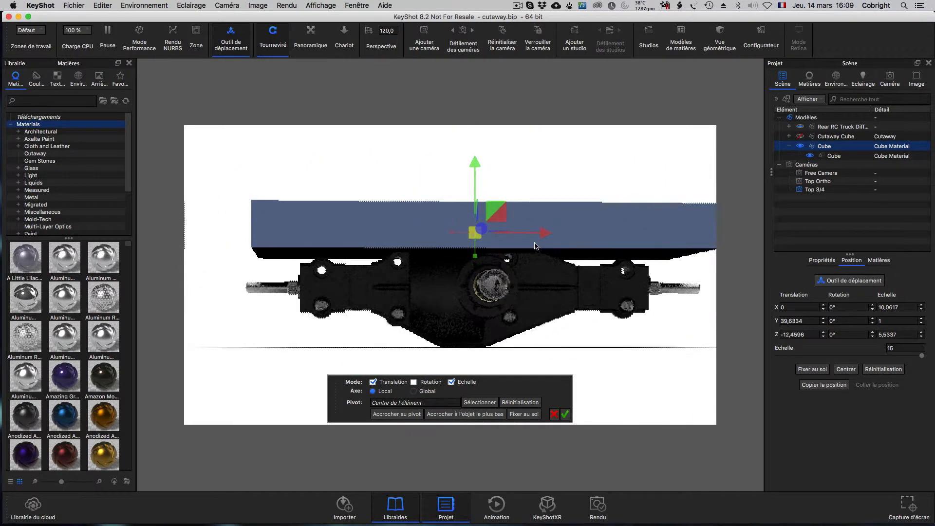
left_click_drag(476, 254, 476, 261)
left_click_drag(656, 354, 904, 352)
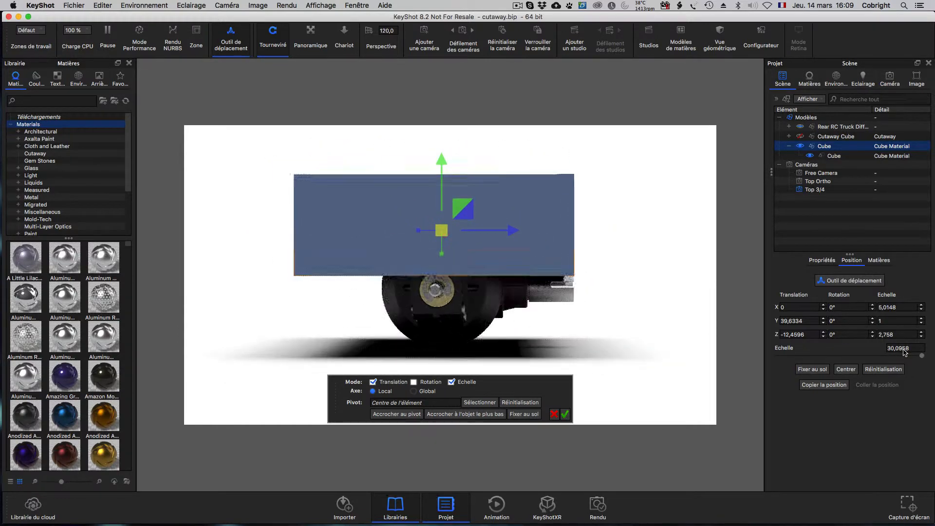
Step: Shift the cube along Z to about -4.89 so it spans the differential's depth, and accept the placement
left_click_drag(514, 233, 540, 236)
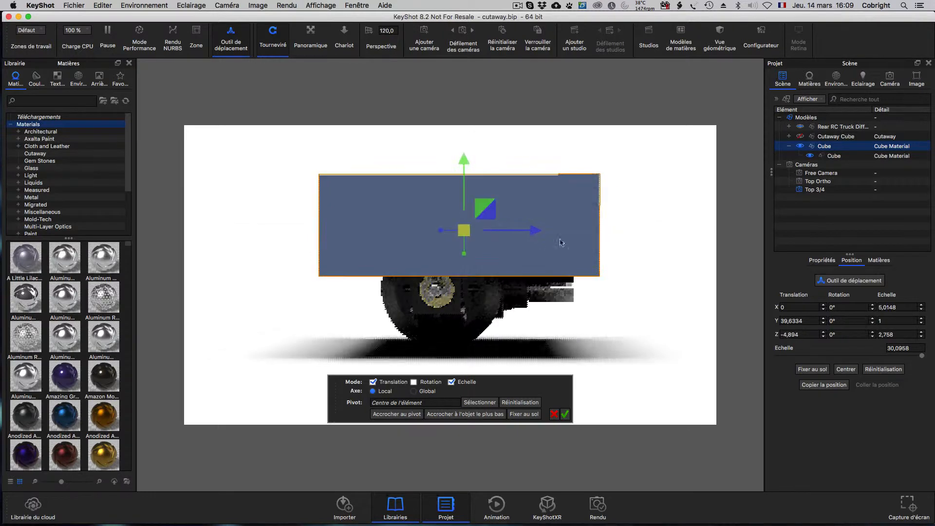
left_click_drag(666, 263, 501, 291)
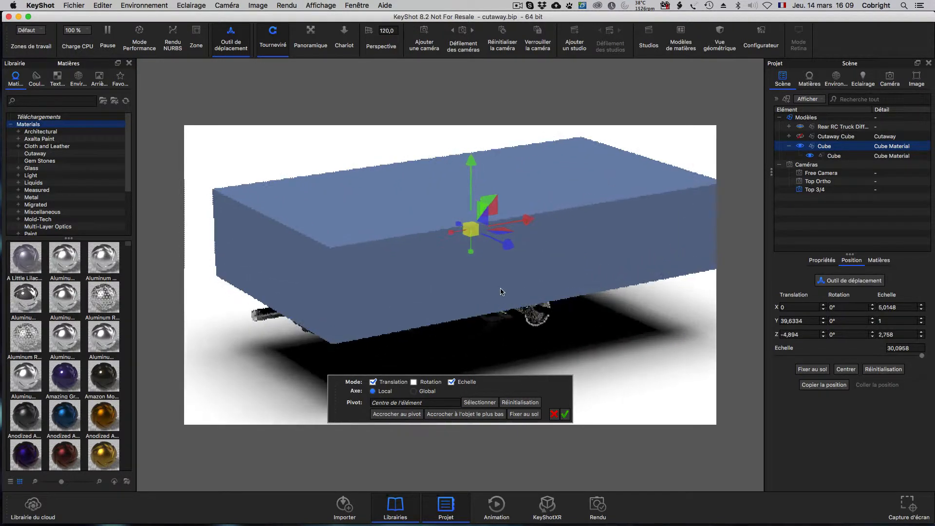
left_click(564, 415)
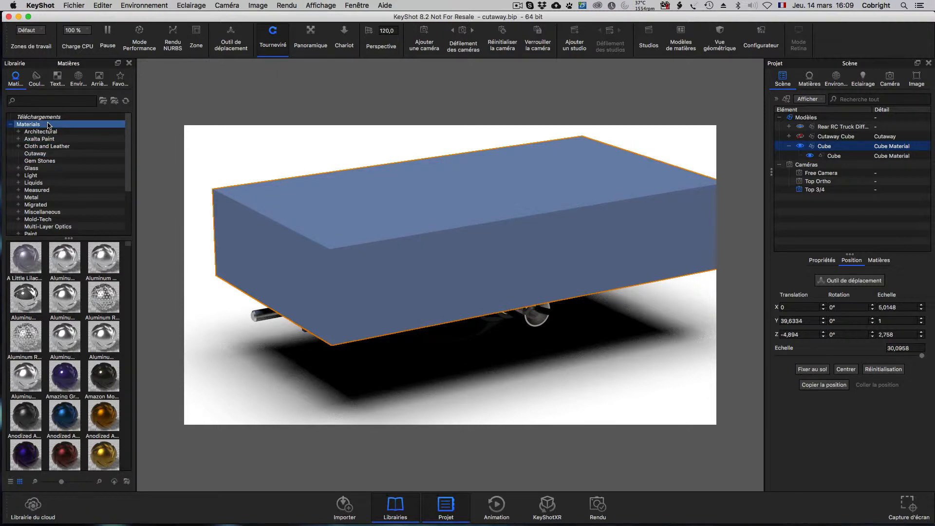
Step: Apply the Cutaway Basic Red Caps material from the Cutaway library folder to the new cube
left_click(46, 154)
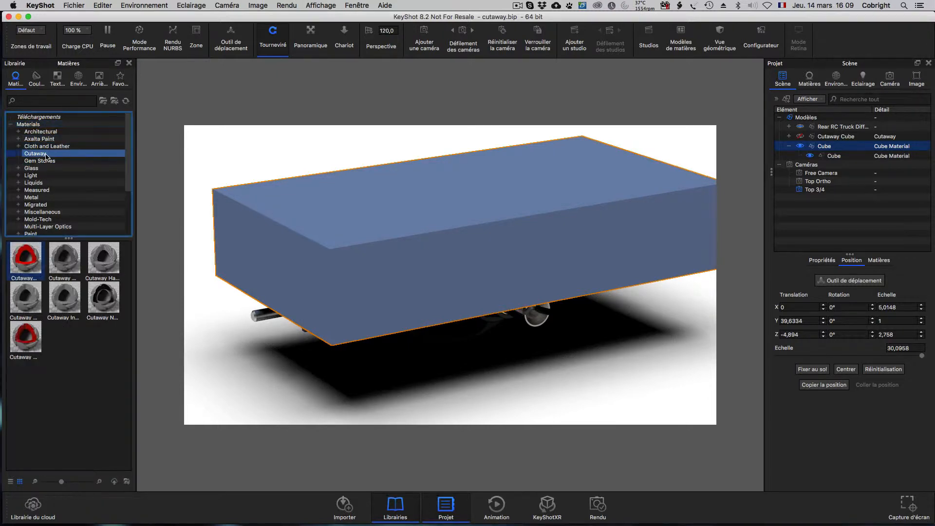
left_click(21, 258)
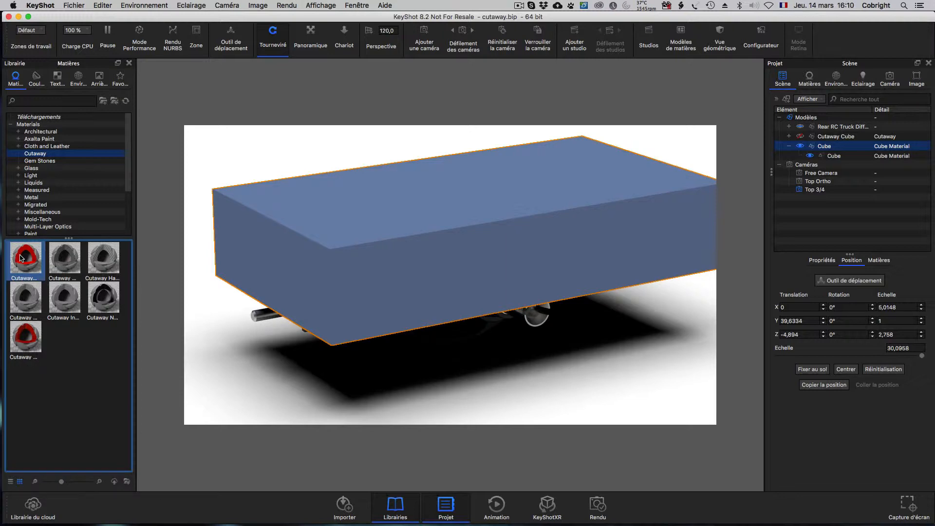
left_click_drag(21, 258, 293, 256)
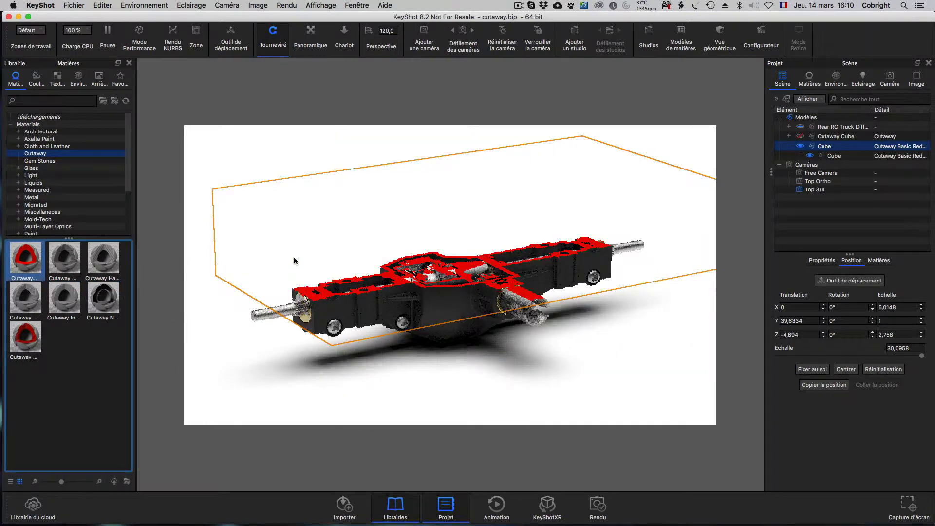
left_click_drag(543, 360, 589, 422)
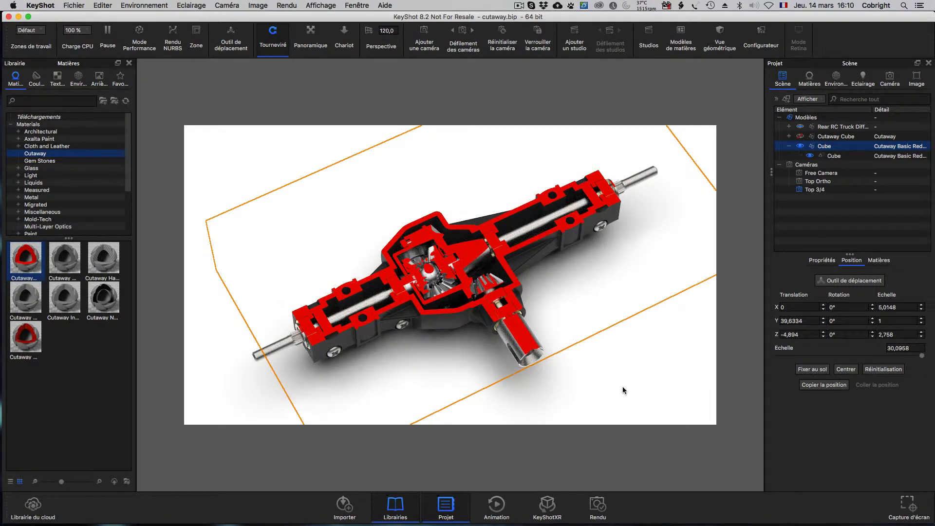
left_click_drag(626, 388, 614, 346)
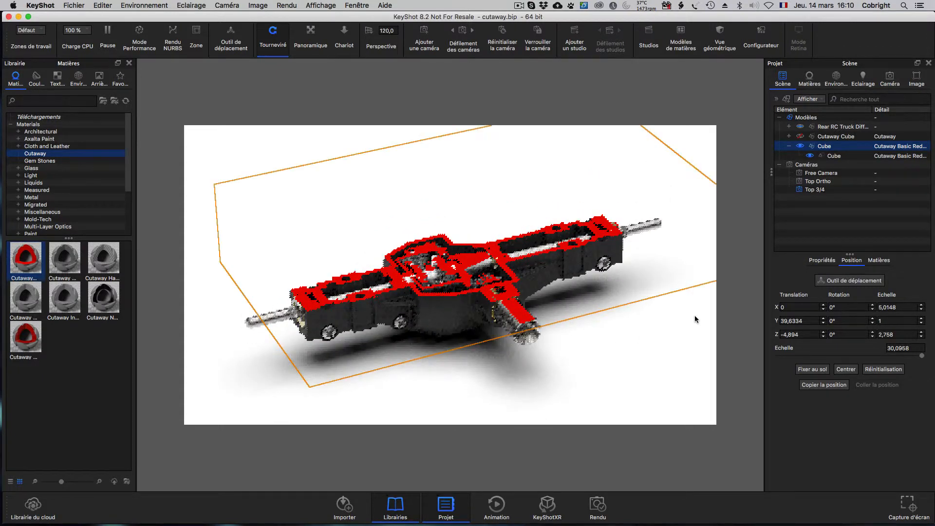
Step: Lower the cutaway cube to about 35.88 in Y, stretch its X scale to about 12.70, and accept the changes
left_click(848, 281)
left_click_drag(472, 170, 461, 186)
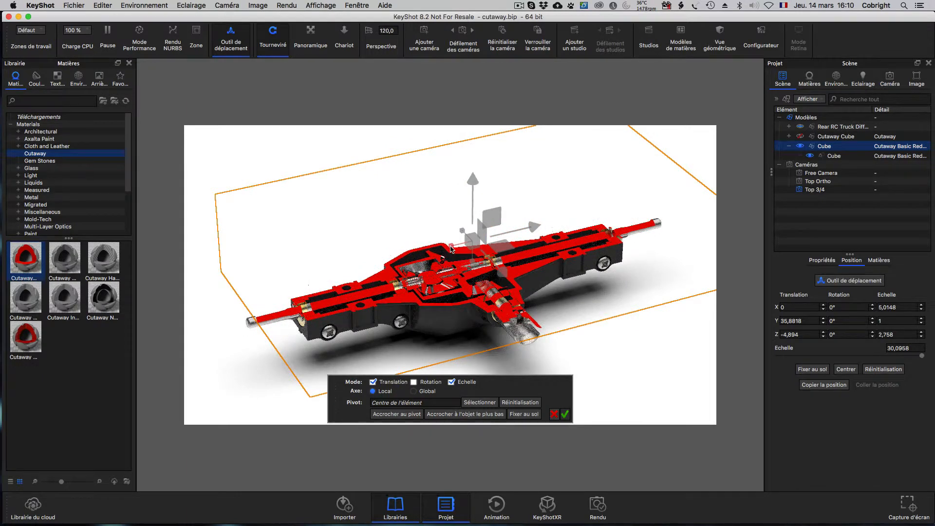
left_click_drag(452, 249, 440, 252)
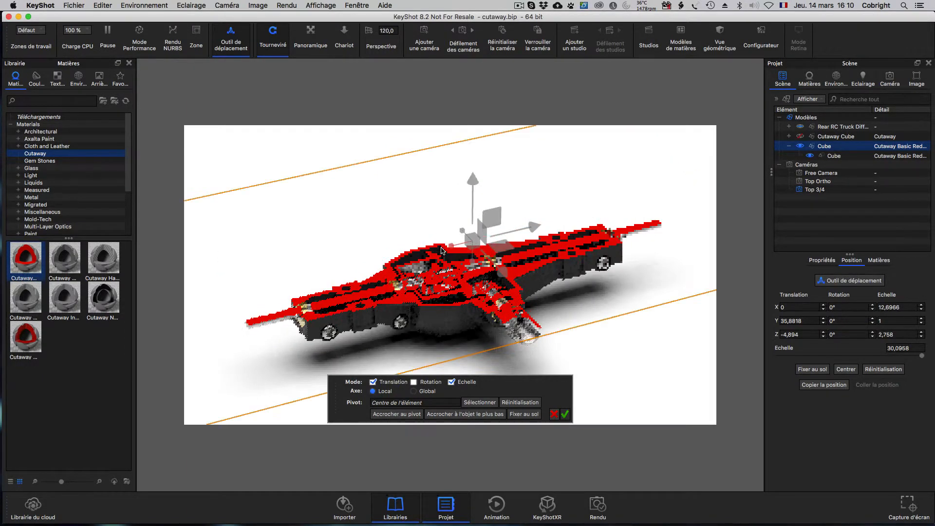
left_click(566, 414)
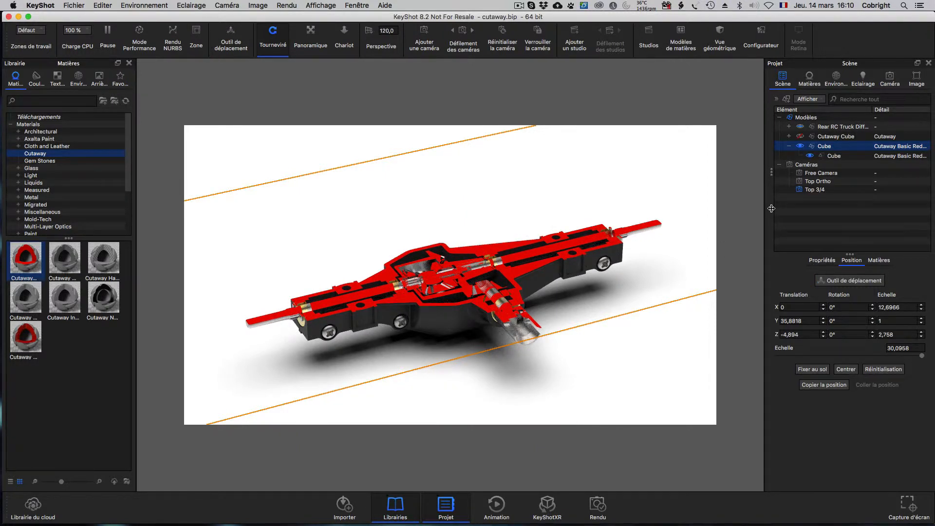
Step: Add the Components group of the Rear RC Truck Differential to the excluded objects of the cube's cutaway material
left_click(806, 174)
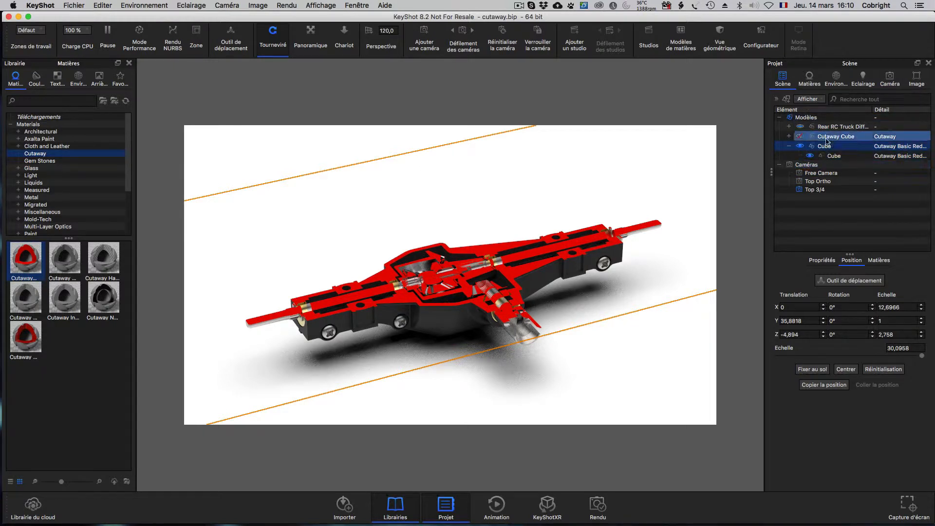
left_click(789, 128)
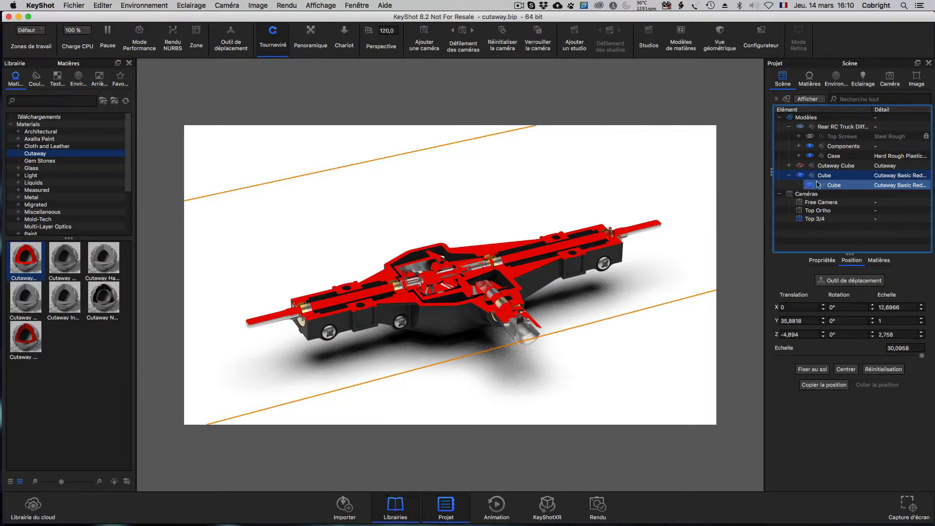
double_click(851, 178)
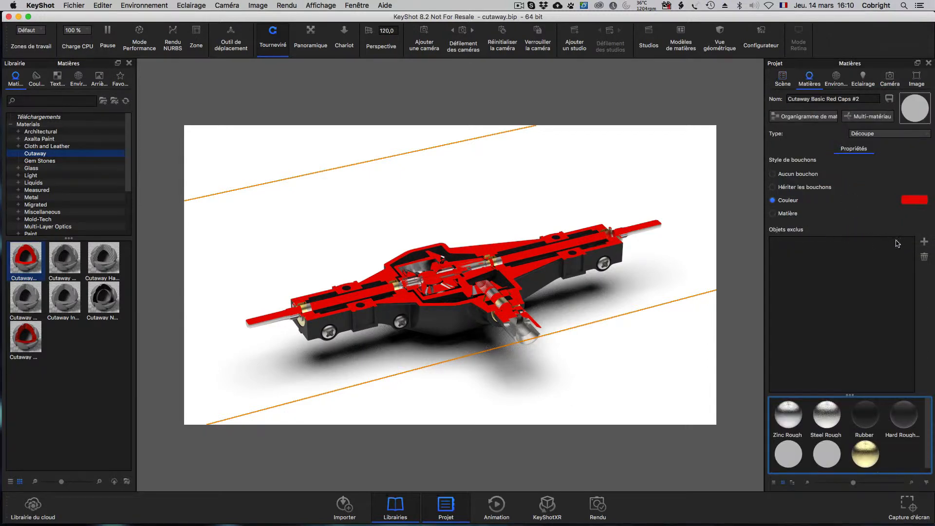
left_click(924, 242)
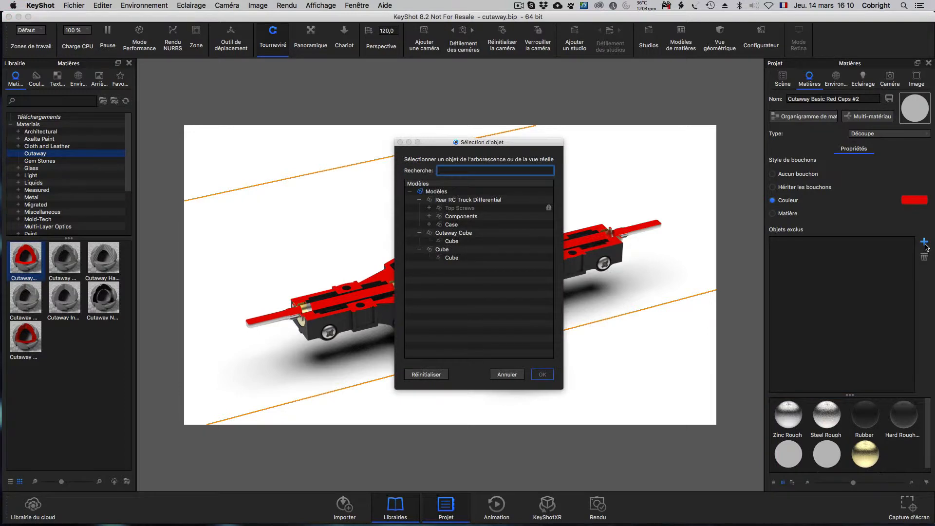
left_click(519, 219)
left_click(541, 375)
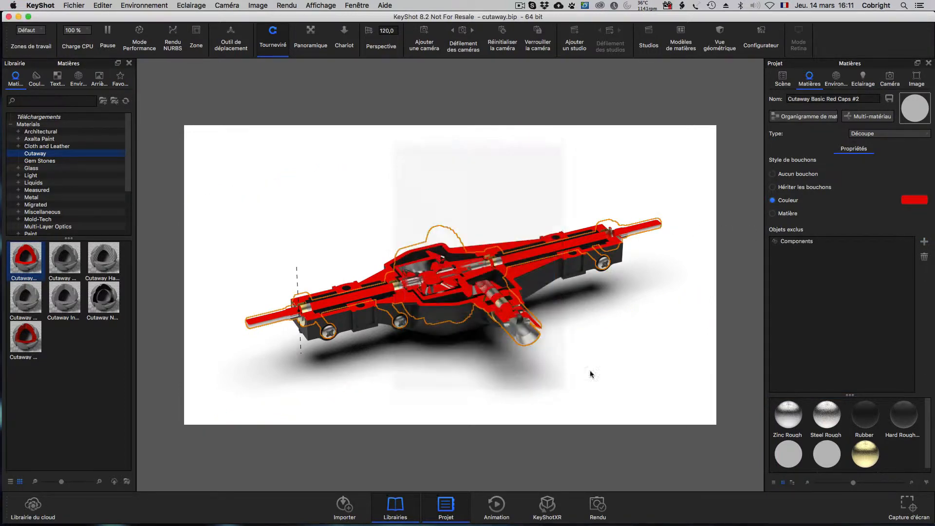
left_click(667, 349)
left_click_drag(661, 315, 643, 354)
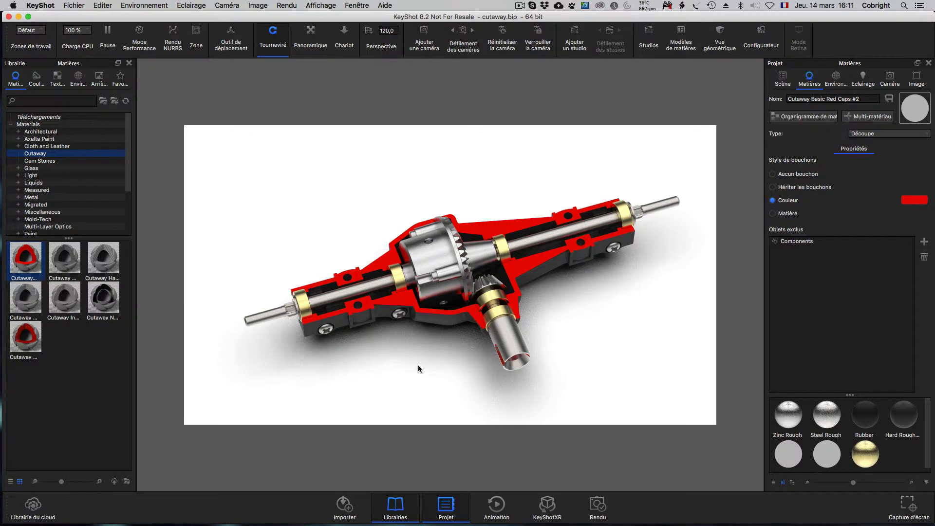
left_click_drag(417, 365, 426, 384)
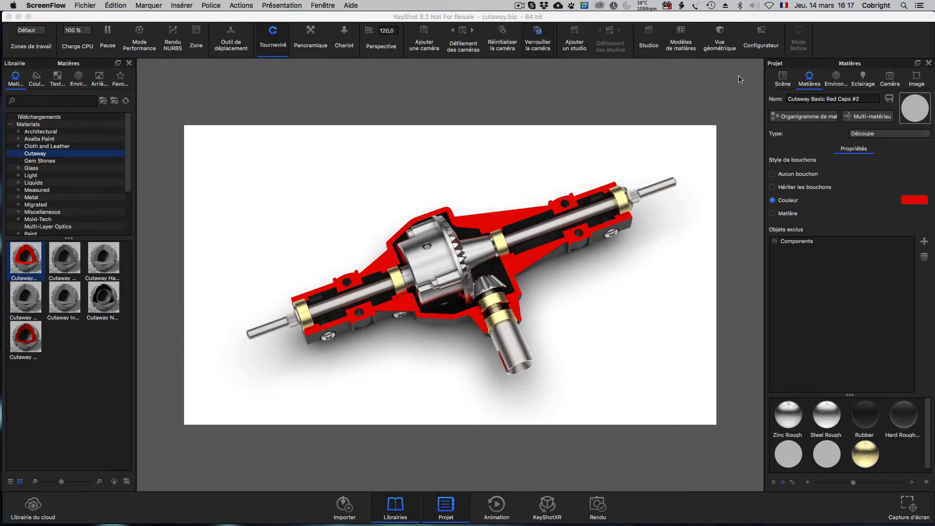